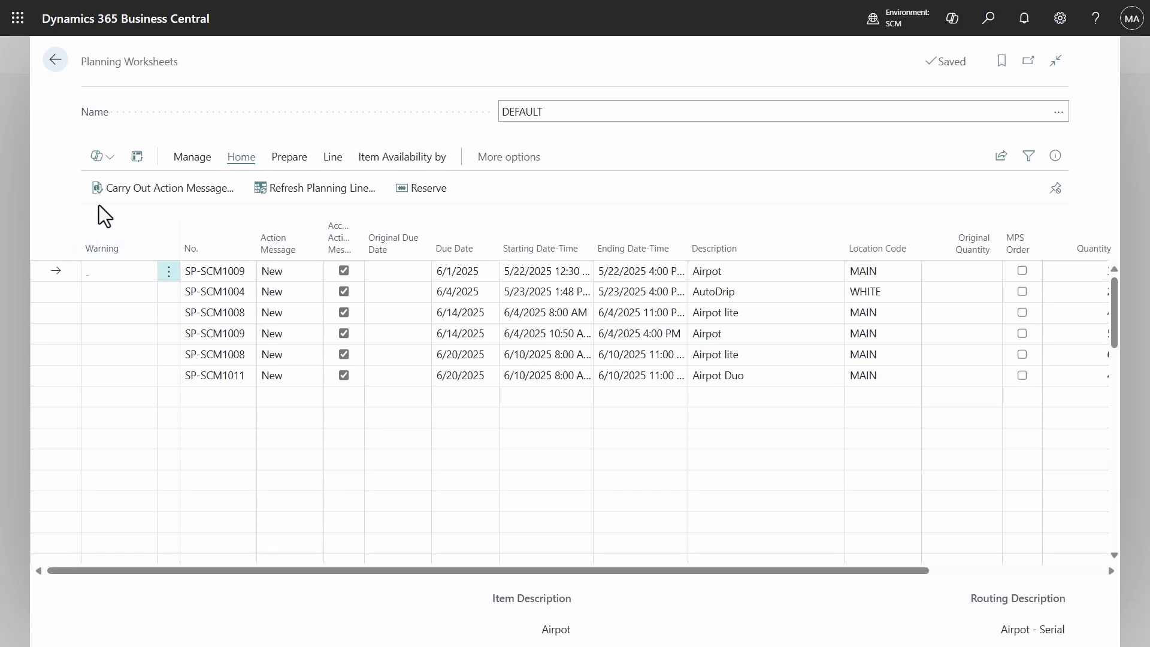
# - Carry out the action messages as Firm Planned & Print, creating production orders 101001–101006
pyautogui.click(117, 189)
pyautogui.click(584, 253)
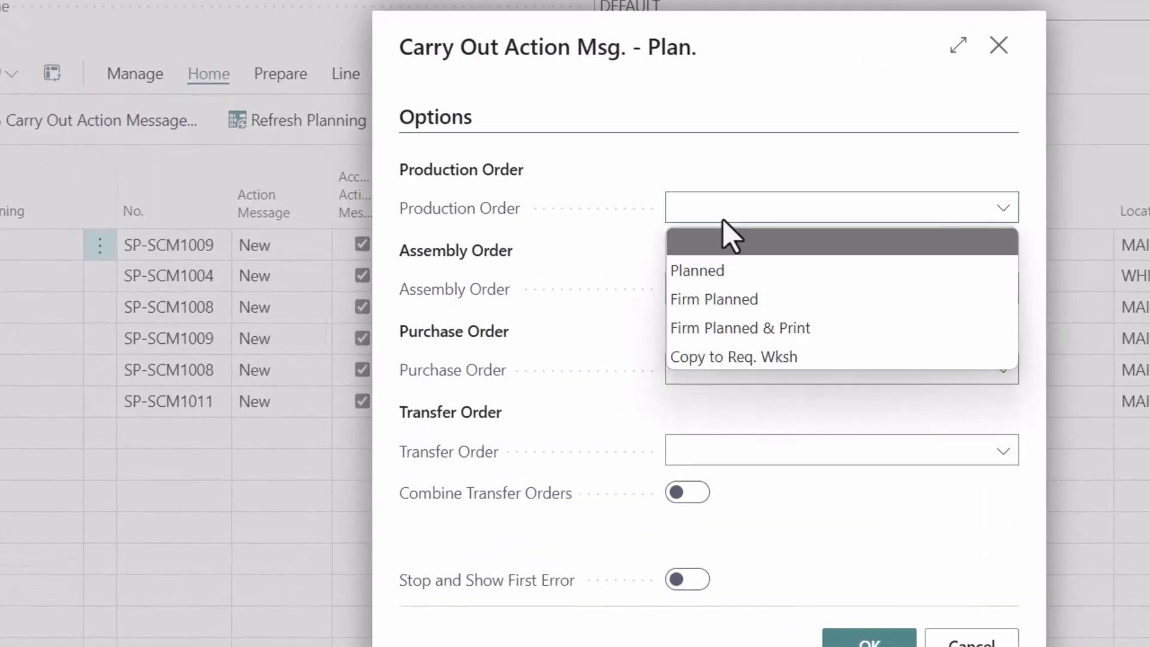
pyautogui.click(752, 327)
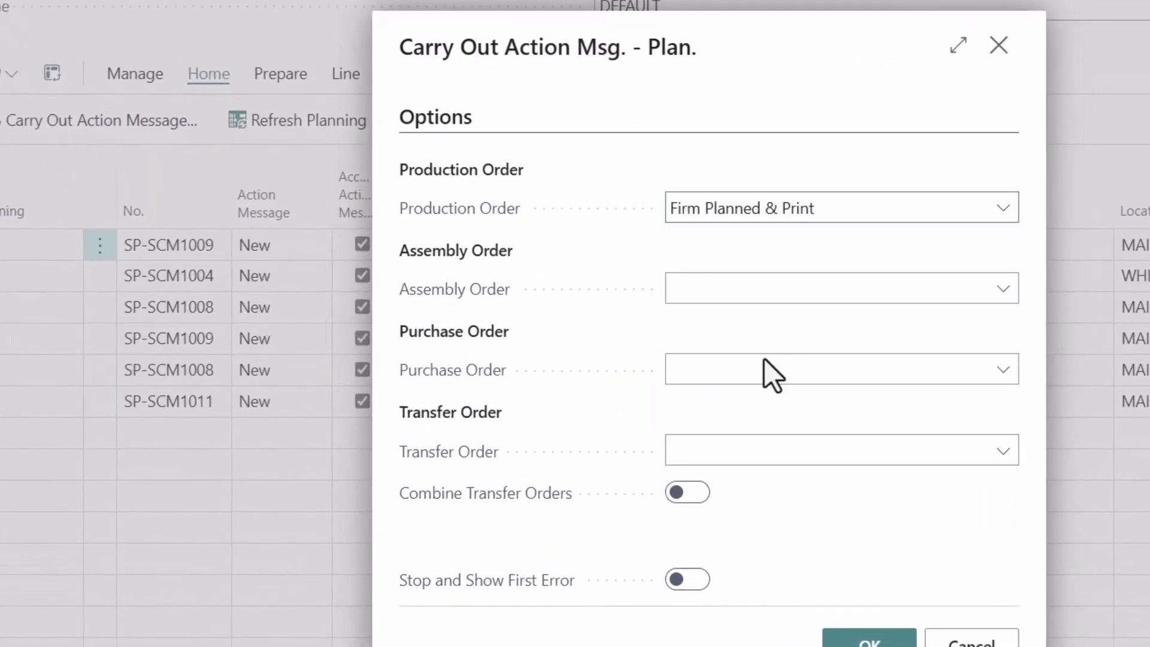
pyautogui.click(865, 640)
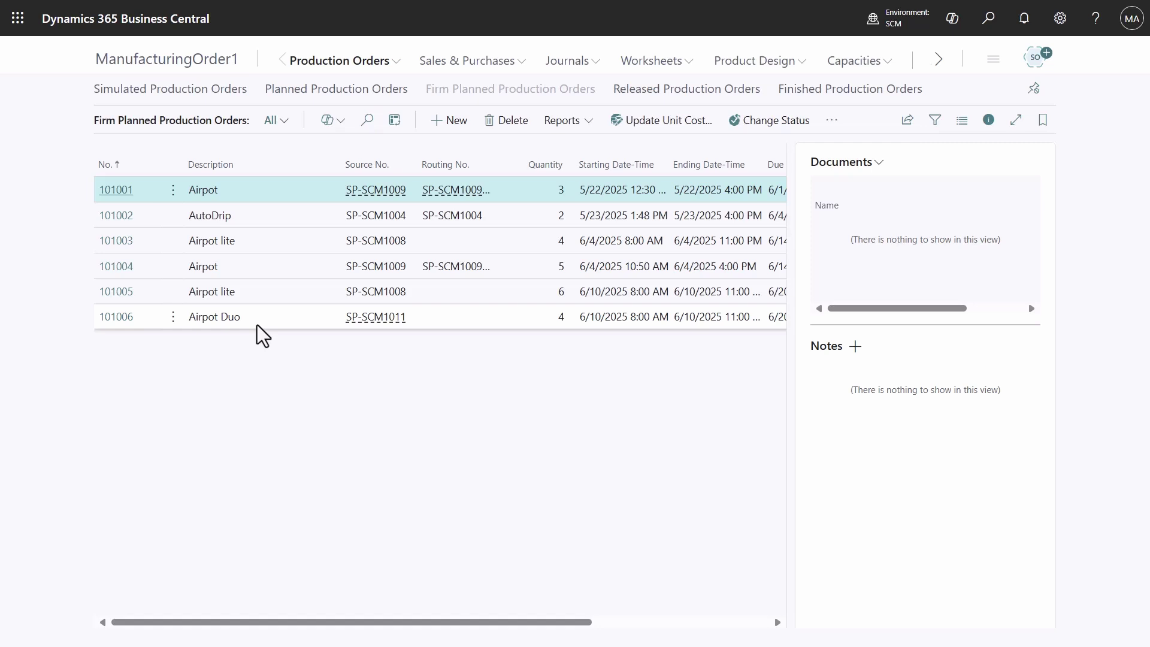
# - Change all six firm planned orders to Released status and dismiss the bin content error list
pyautogui.hotkey('ctrl', 'a')
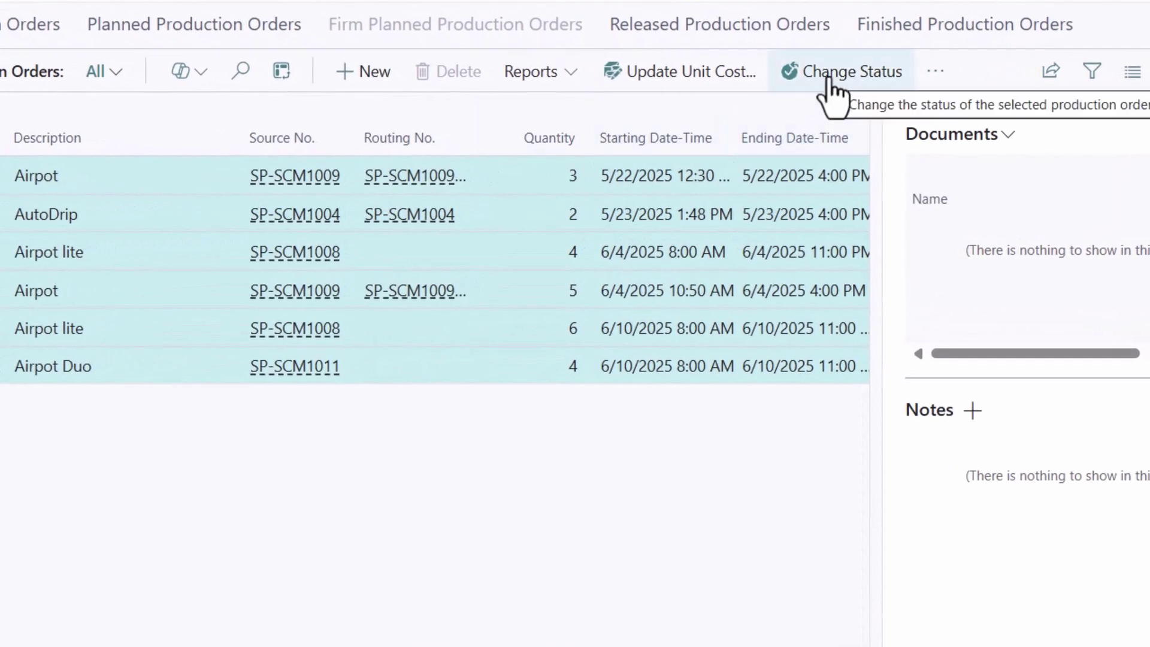
pyautogui.click(830, 82)
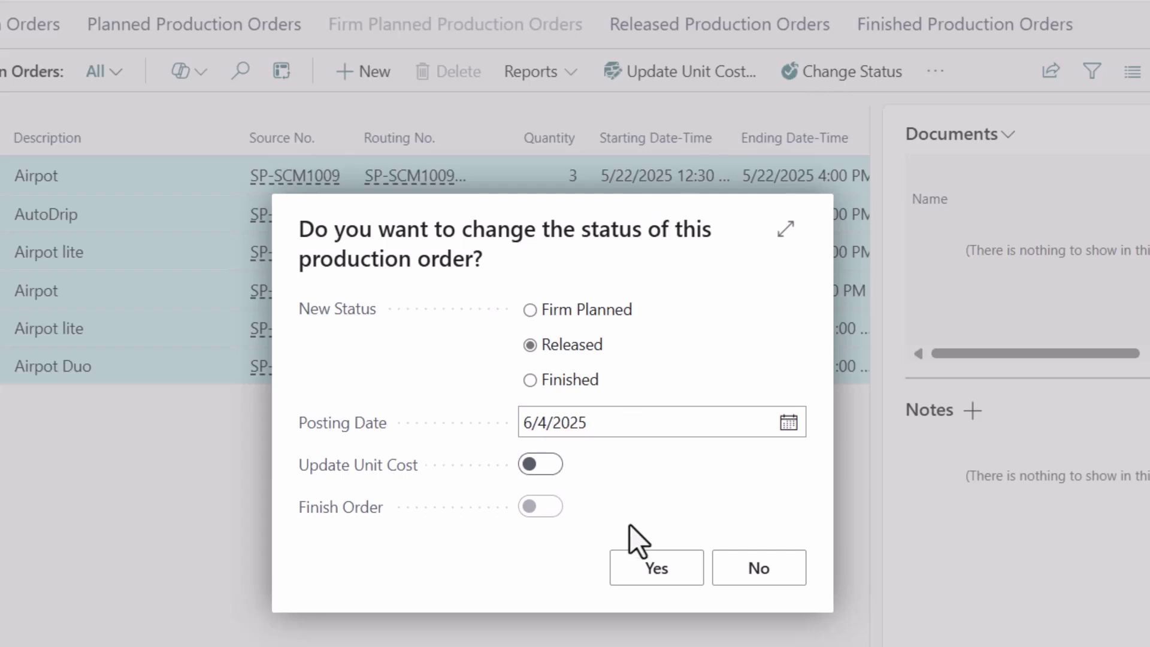
pyautogui.click(639, 578)
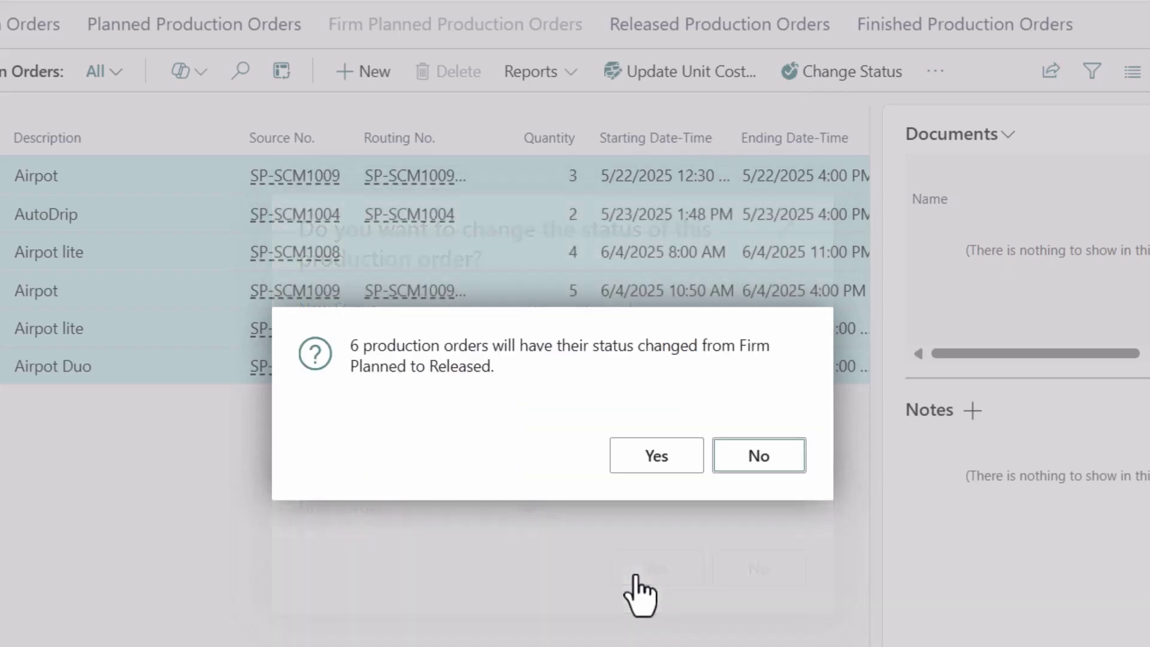
pyautogui.click(651, 458)
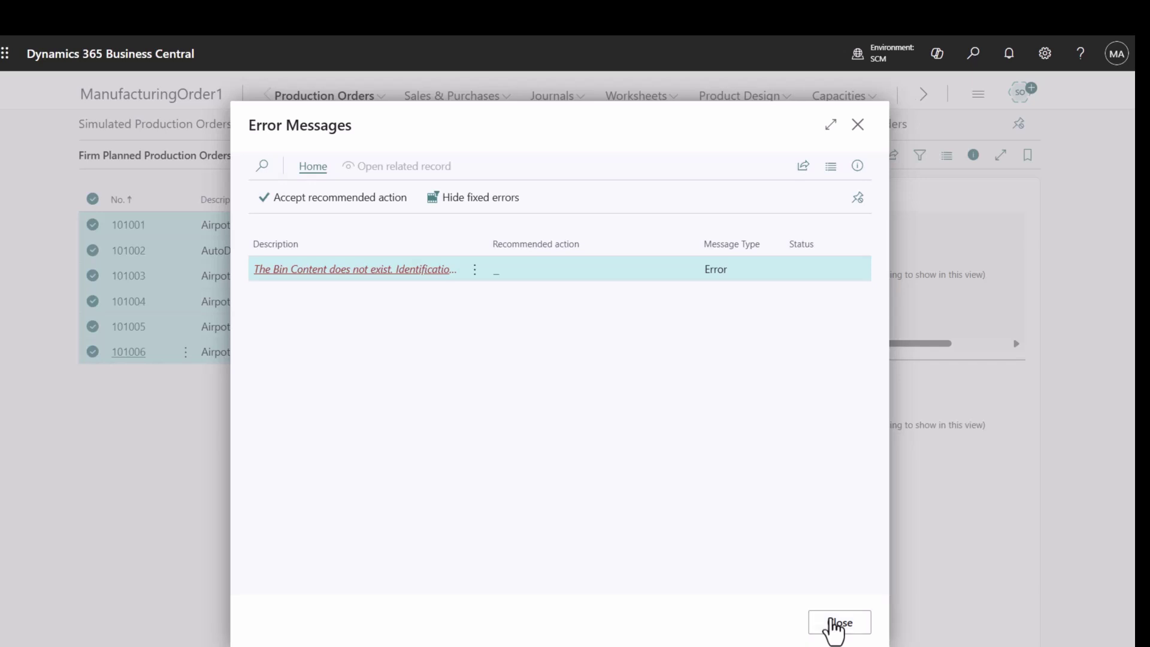
pyautogui.click(837, 623)
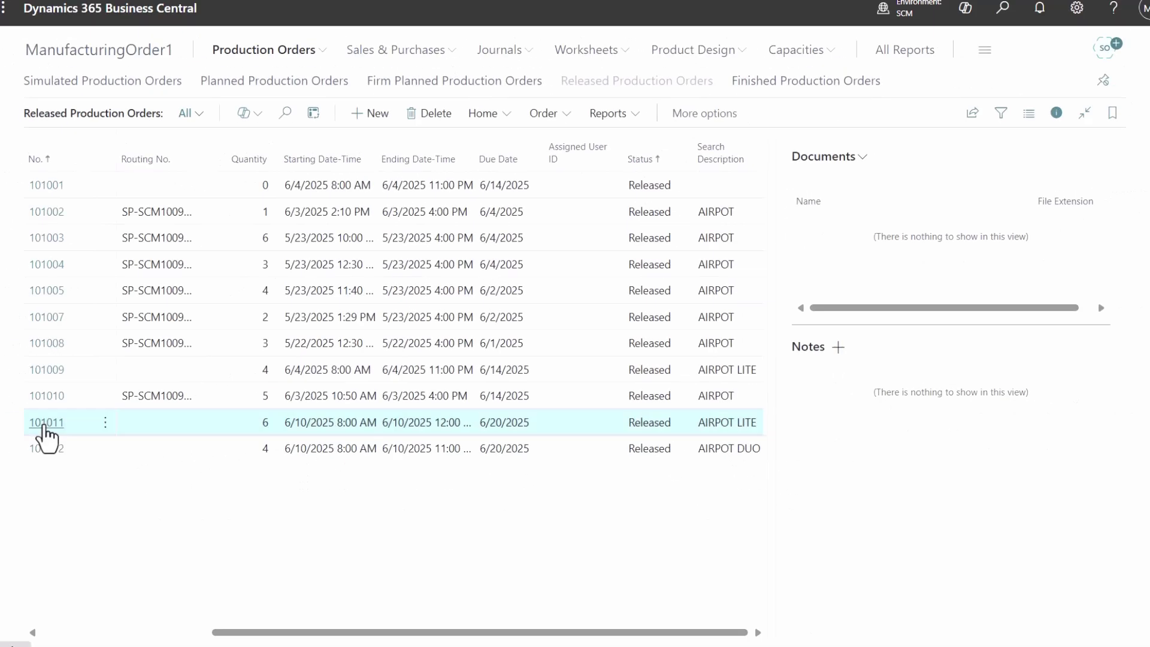
# - On order 101011, move the Airpot lite line's ending date to June 17, then June 24
pyautogui.click(45, 426)
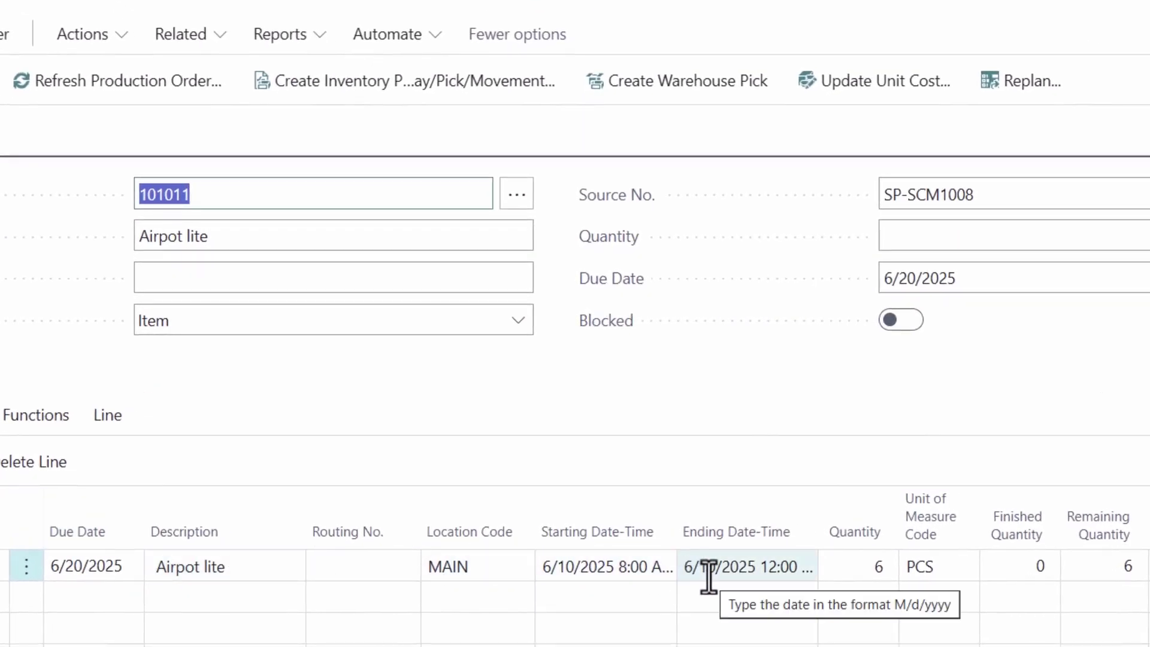
pyautogui.click(708, 577)
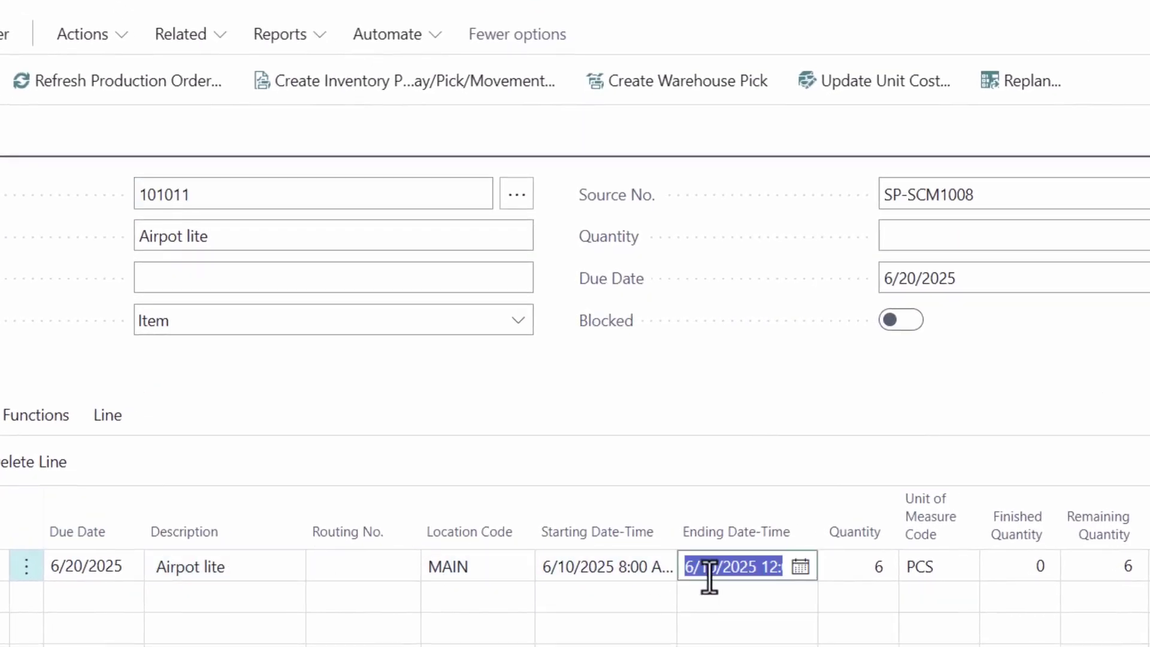
pyautogui.click(800, 566)
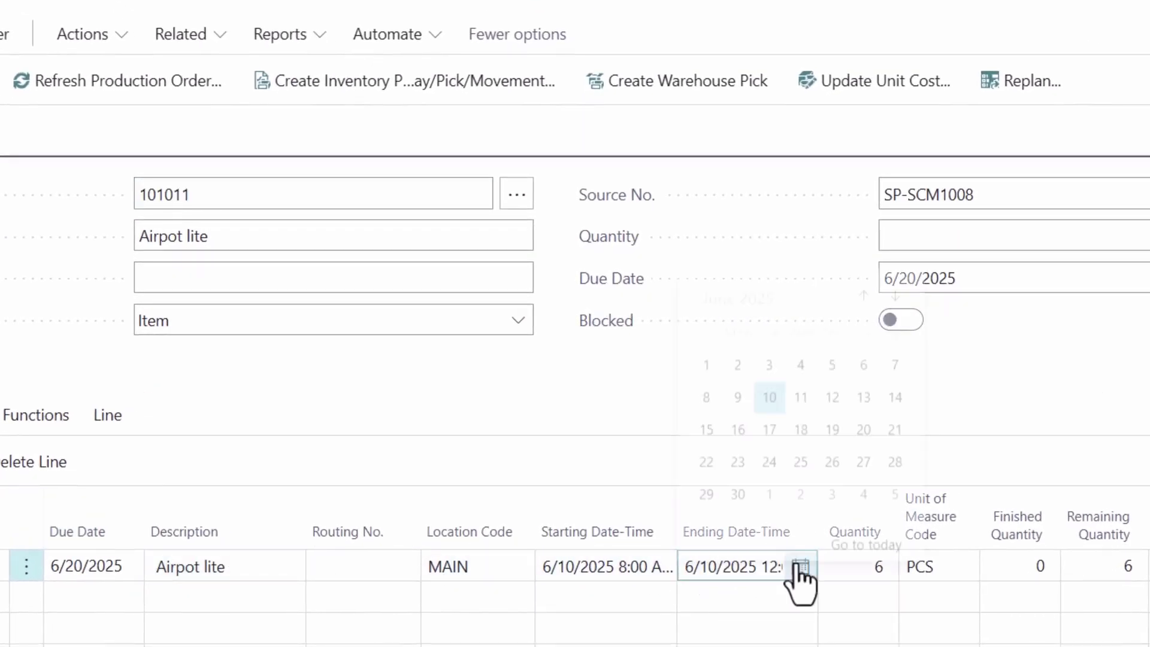
pyautogui.click(769, 418)
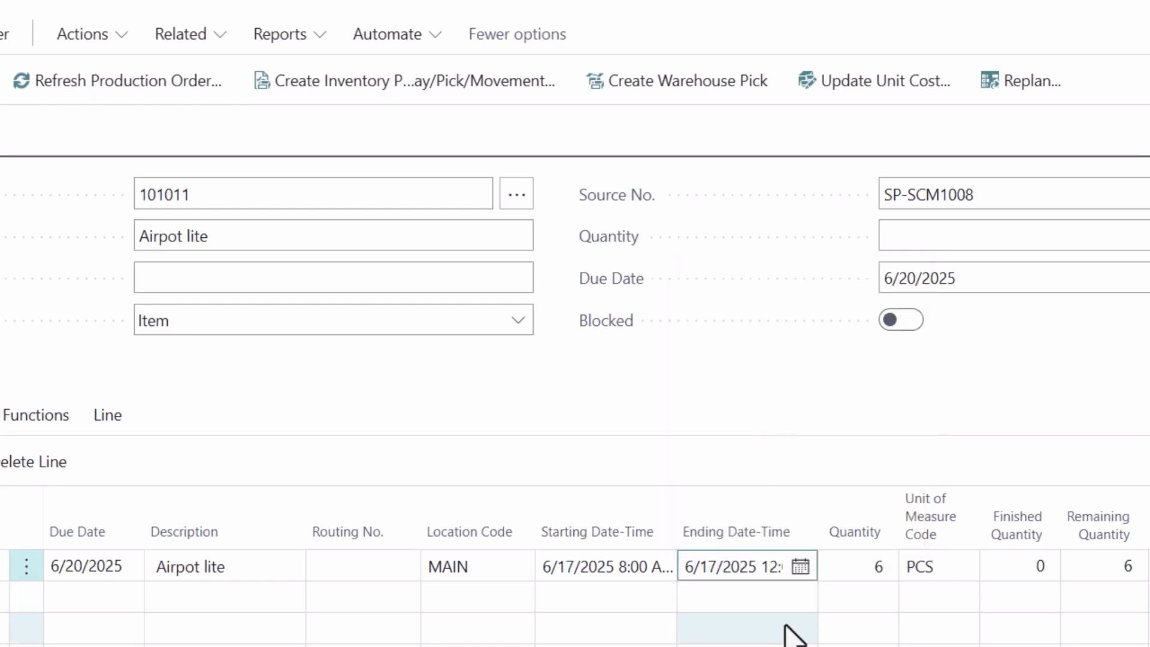
pyautogui.click(800, 568)
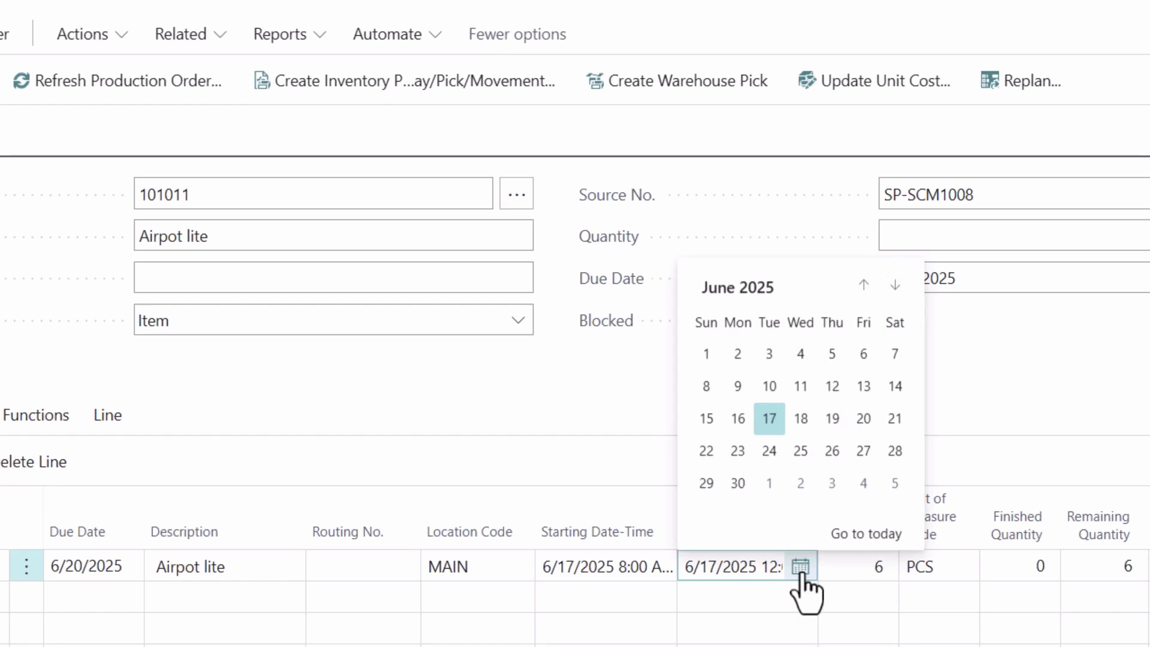
pyautogui.click(769, 452)
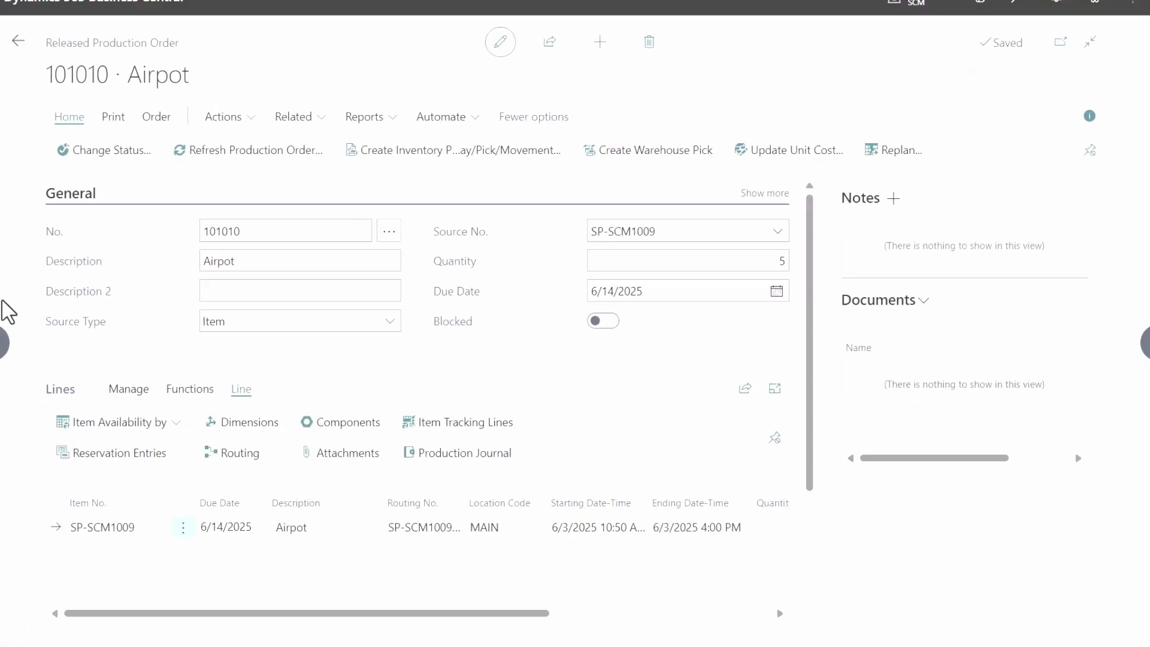
pyautogui.click(337, 455)
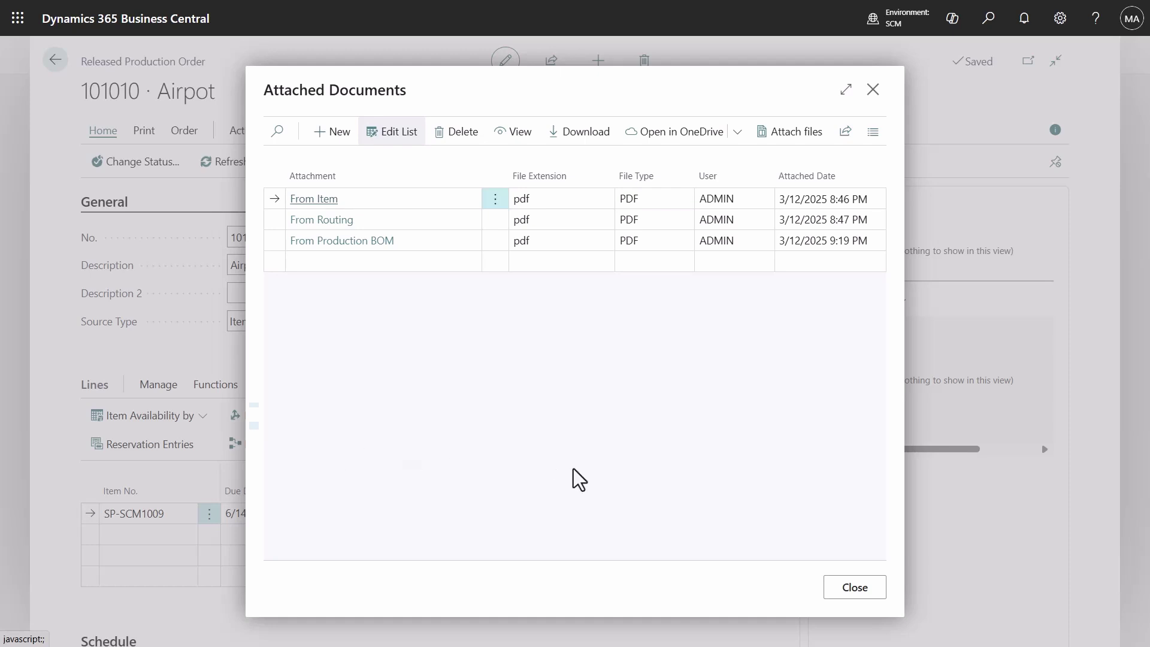
pyautogui.click(835, 594)
pyautogui.scroll(-4, 244, 410)
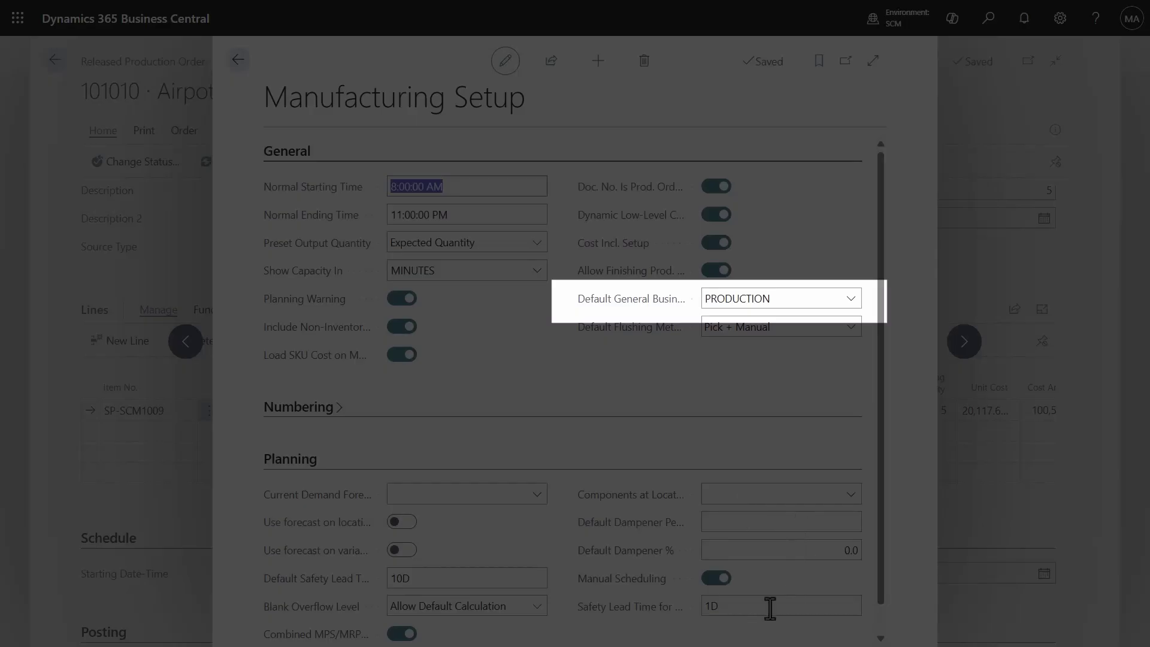
pyautogui.click(770, 608)
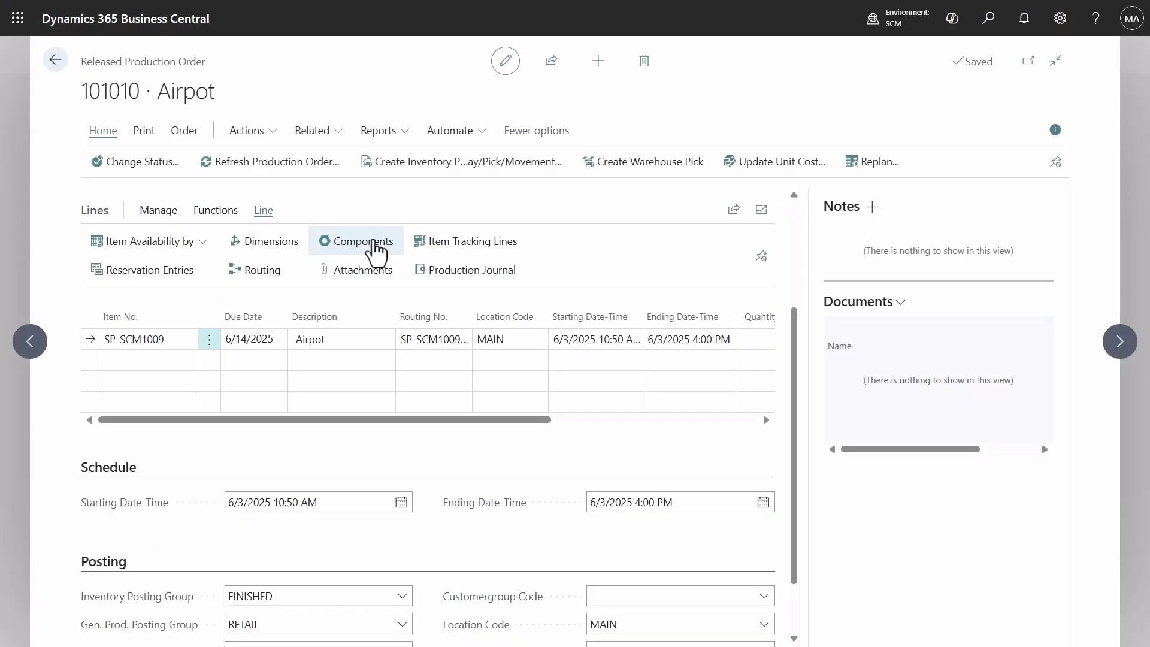
# - Add the M4 machine screw, washer and nut (SP-BOM1110–1112) as component lines
pyautogui.click(375, 246)
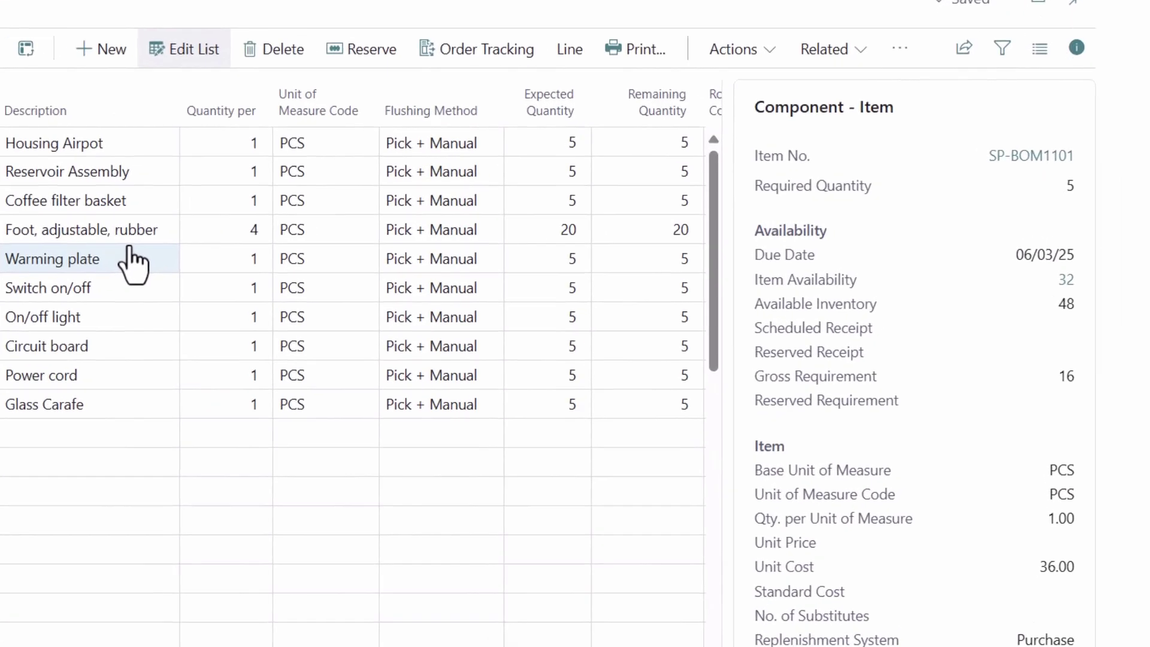
pyautogui.click(723, 38)
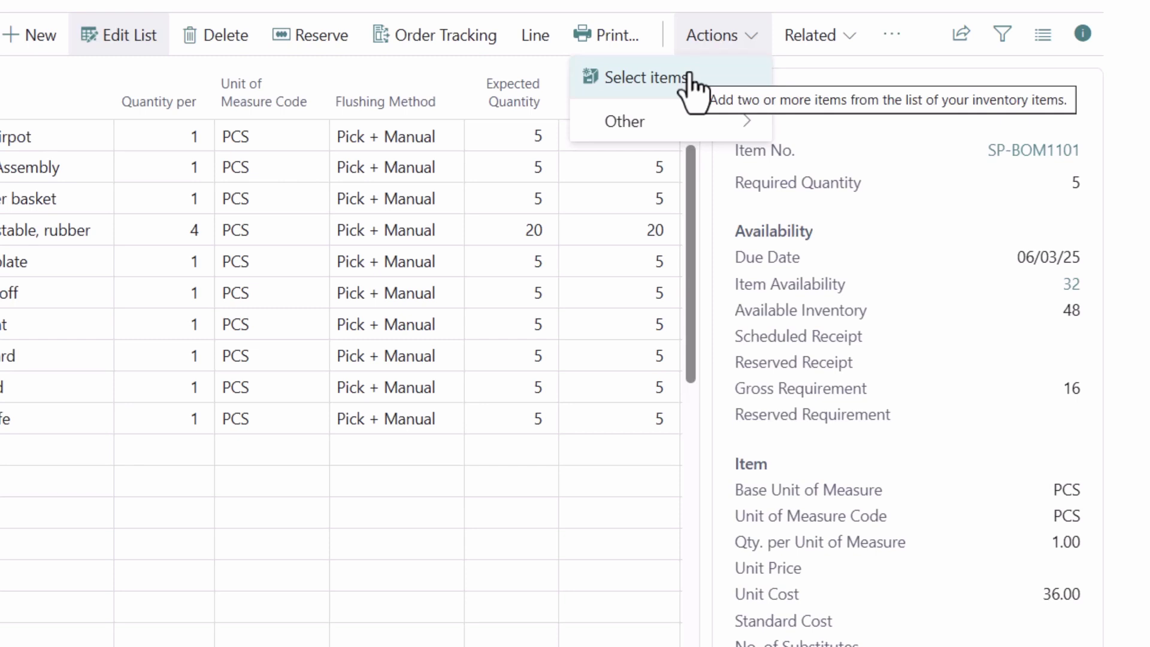
pyautogui.click(689, 81)
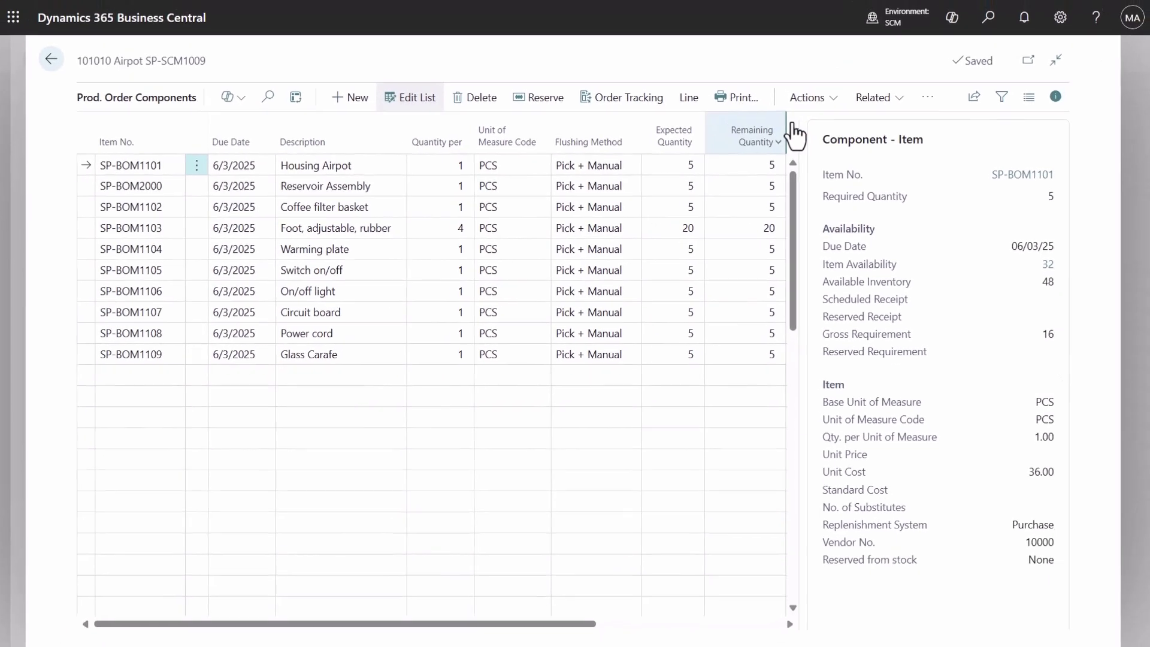
pyautogui.click(498, 305)
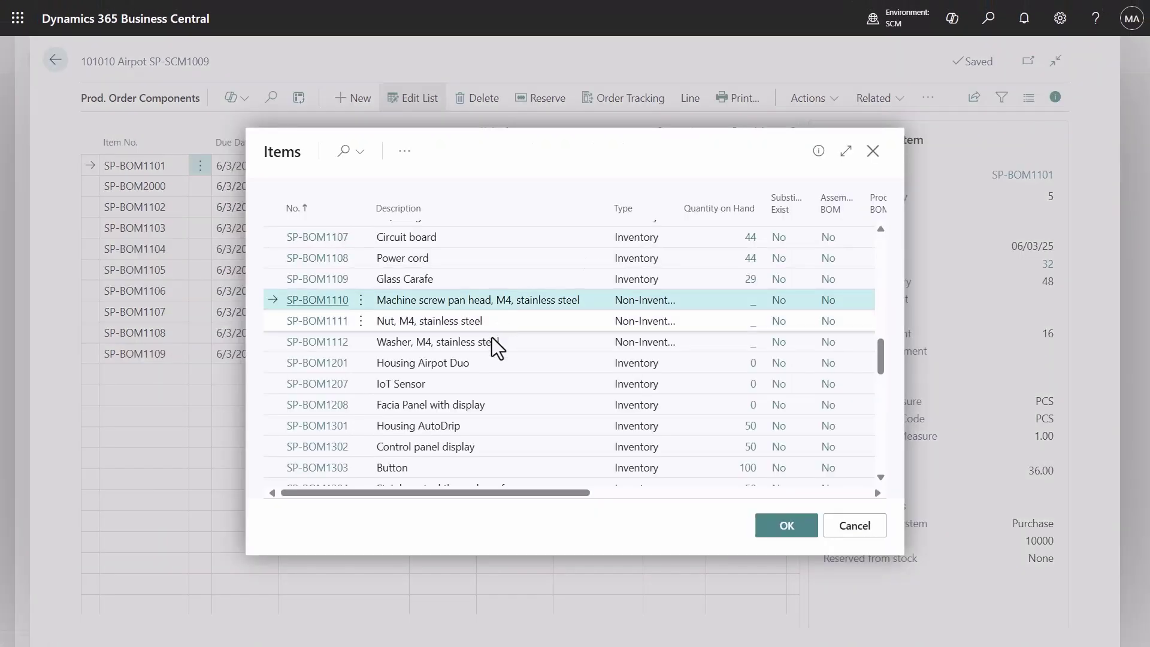
pyautogui.keyDown('ctrl'); pyautogui.click(489, 347); pyautogui.keyUp('ctrl')
pyautogui.keyDown('ctrl'); pyautogui.click(485, 325); pyautogui.keyUp('ctrl')
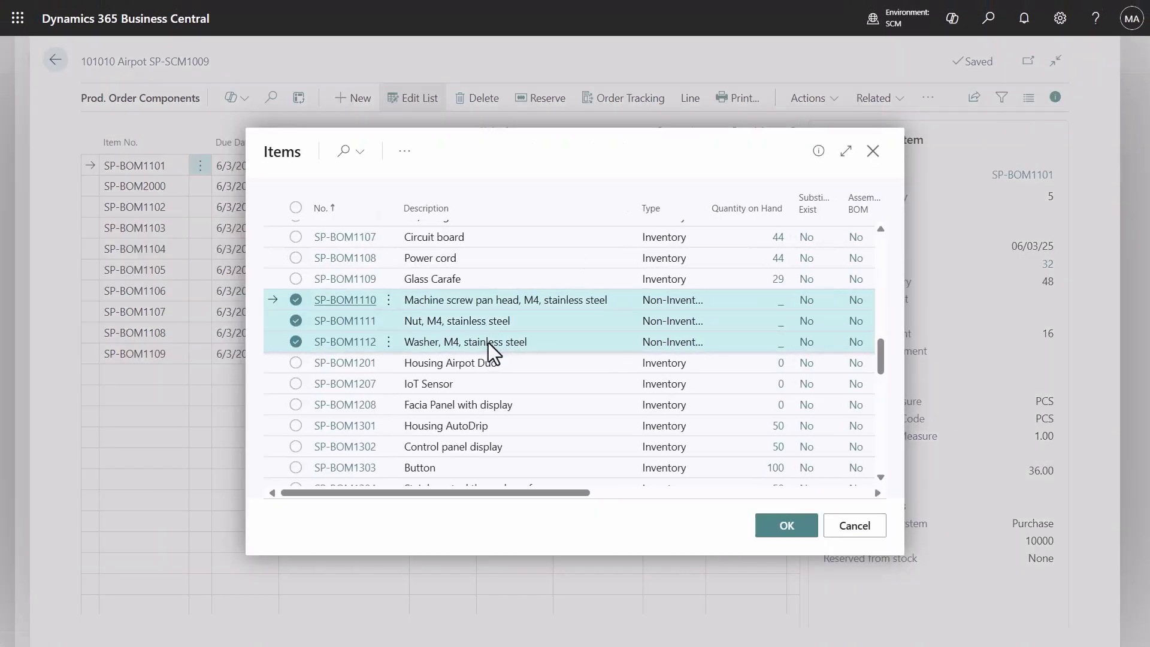
pyautogui.click(772, 528)
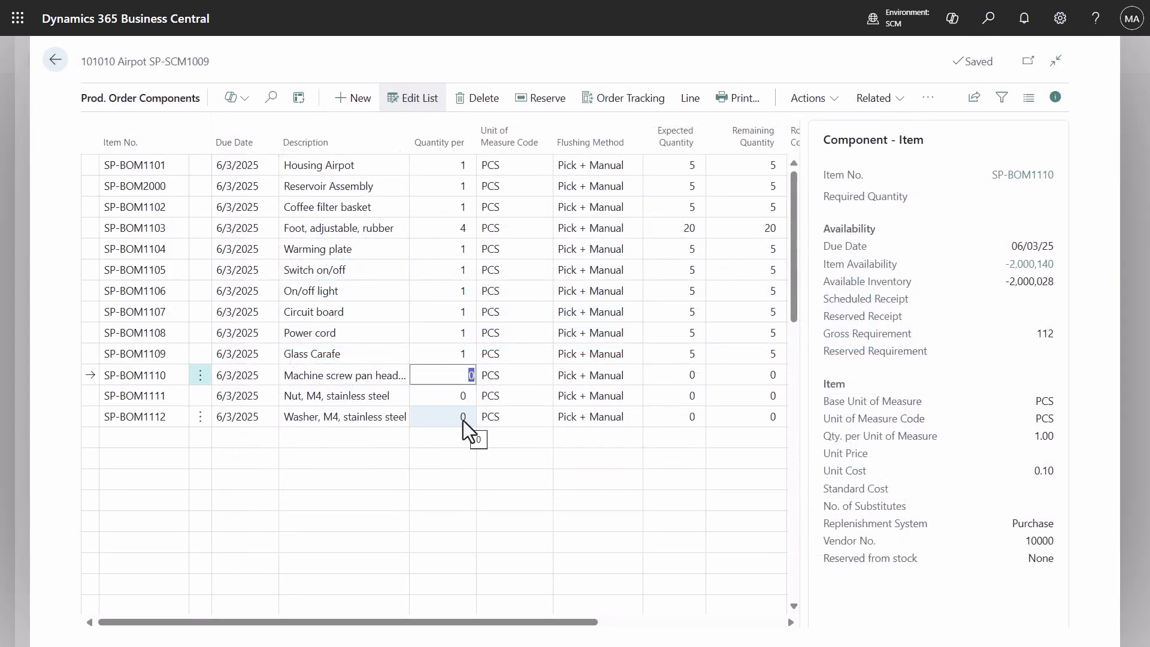
# - Enter a quantity per of 14 for the screw and nut components
pyautogui.write('14')
pyautogui.press('Return')
pyautogui.write('14')
pyautogui.press('Return')
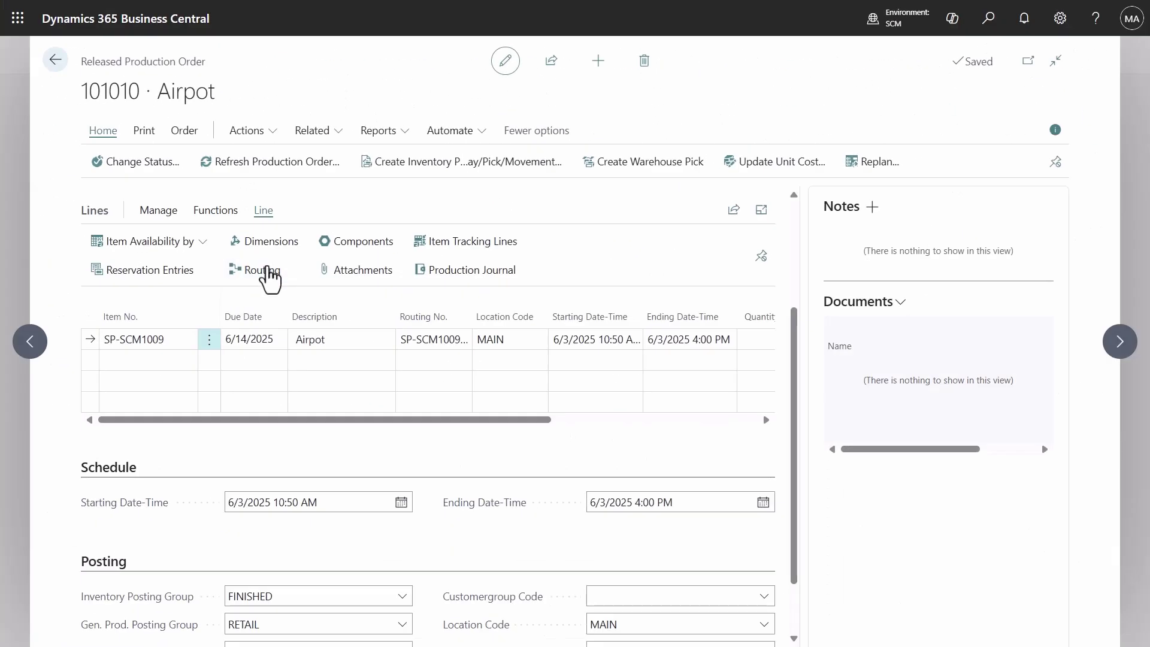
# - Give order 101010's operation 40 Packing routing link code 100, then look up output journal batches
pyautogui.click(267, 275)
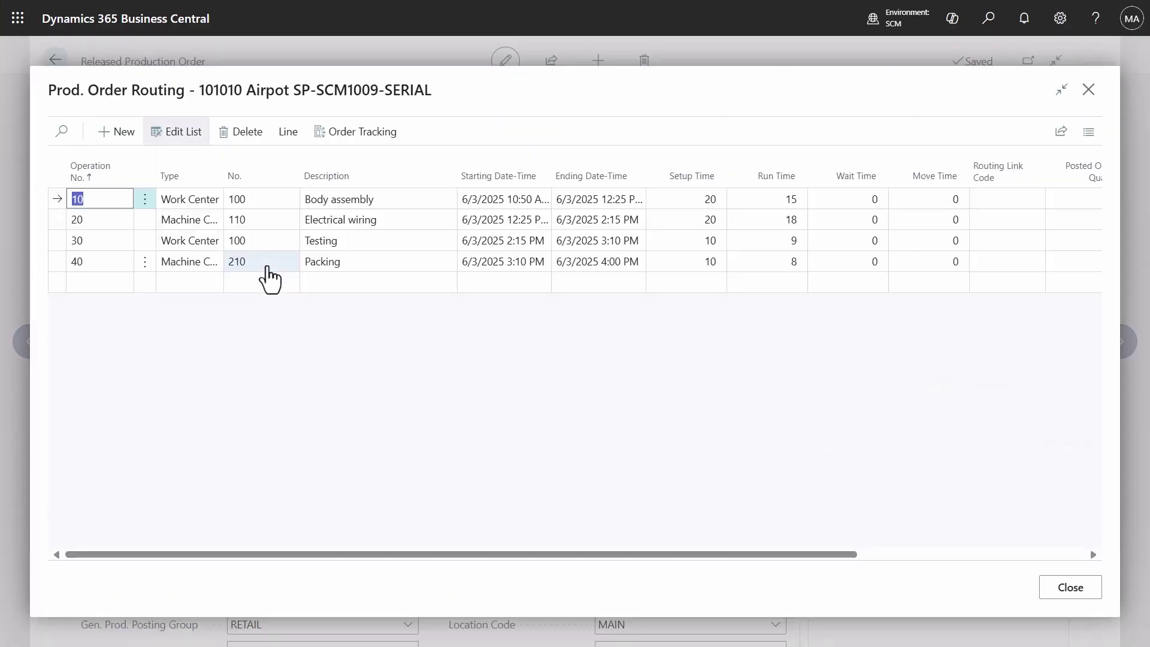
pyautogui.moveTo(439, 554); pyautogui.dragTo(695, 585)
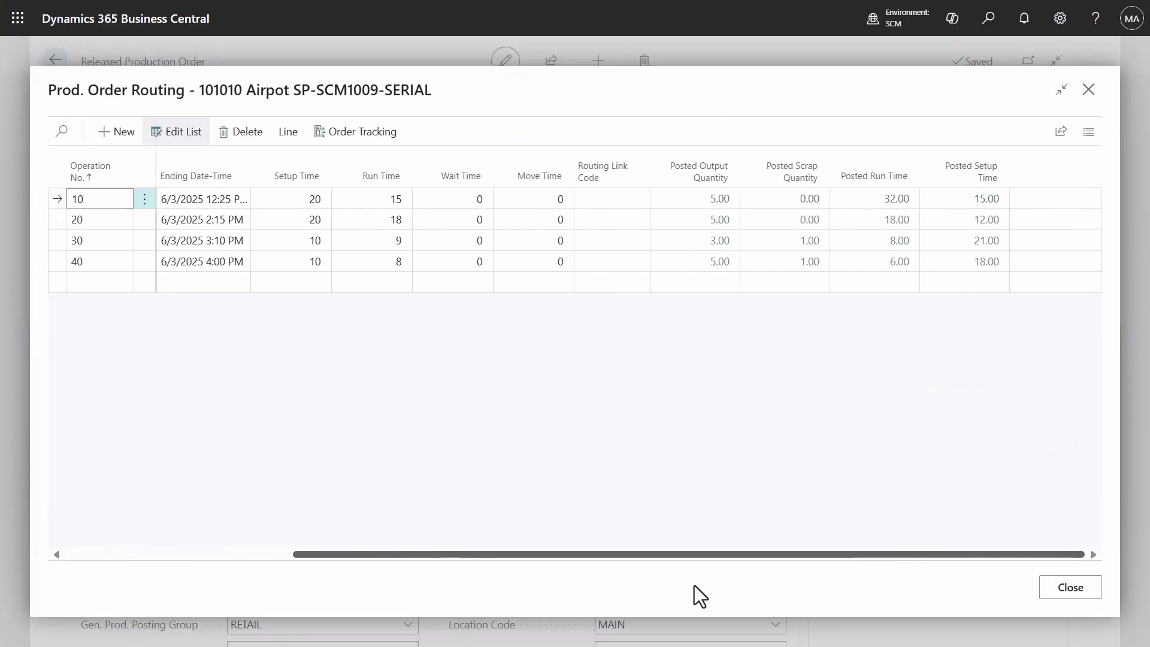
pyautogui.click(638, 262)
pyautogui.click(626, 329)
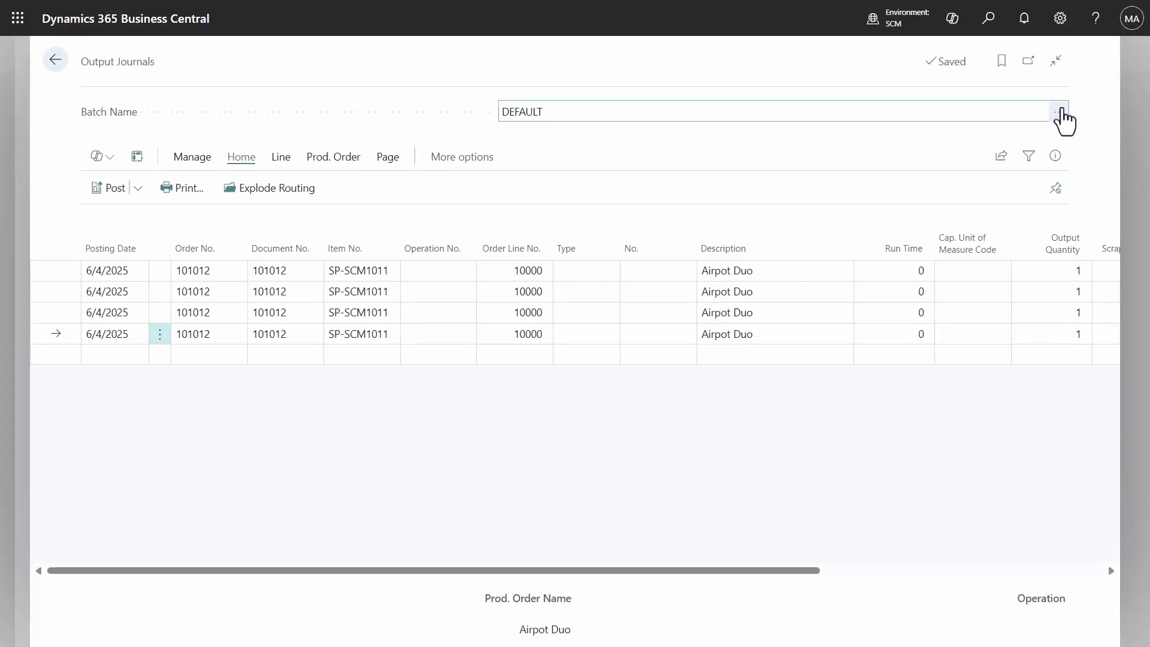
pyautogui.click(1059, 113)
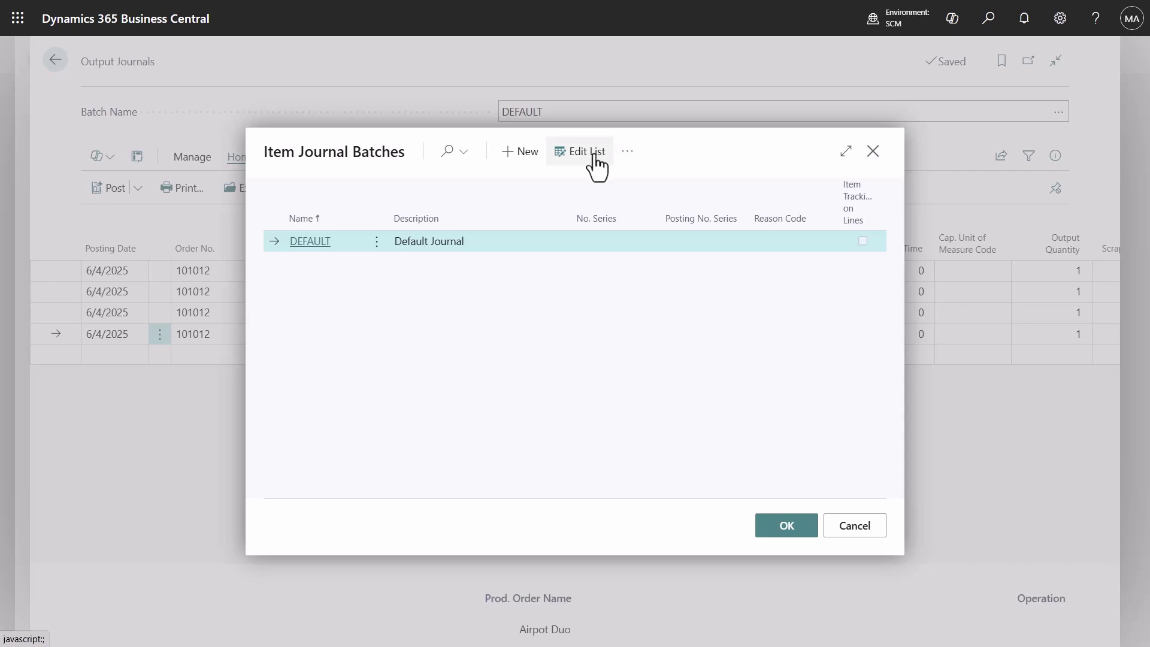
# - Turn on Item Tracking on Lines for the output journal batch and scroll to the Serial No. column
pyautogui.click(593, 154)
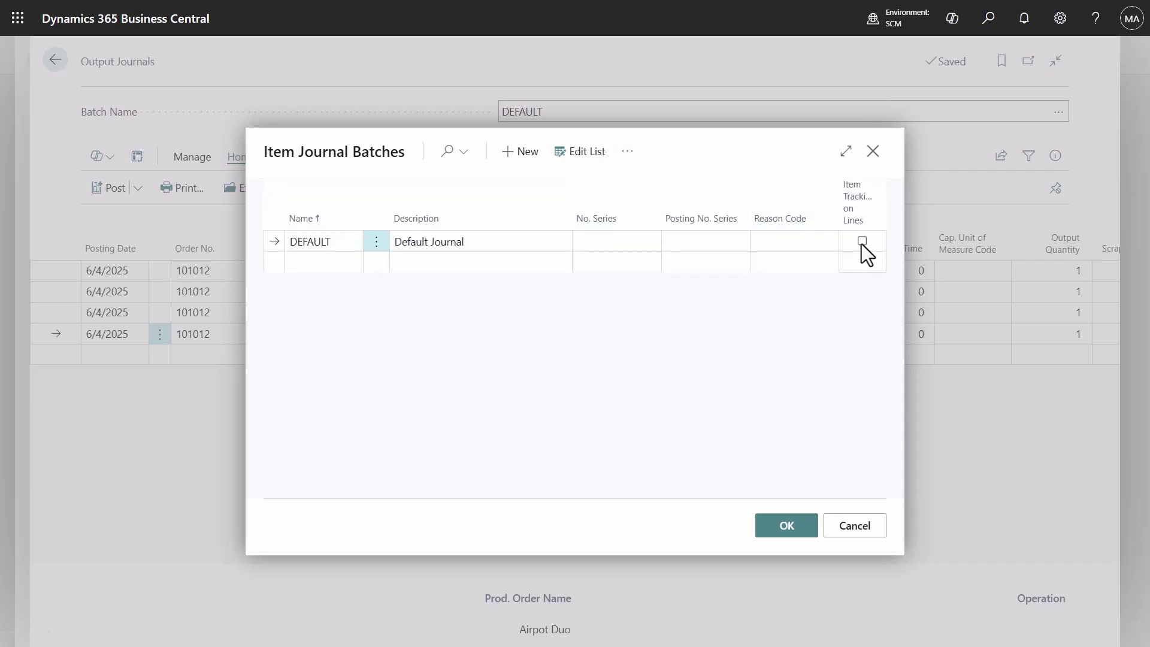
pyautogui.click(786, 525)
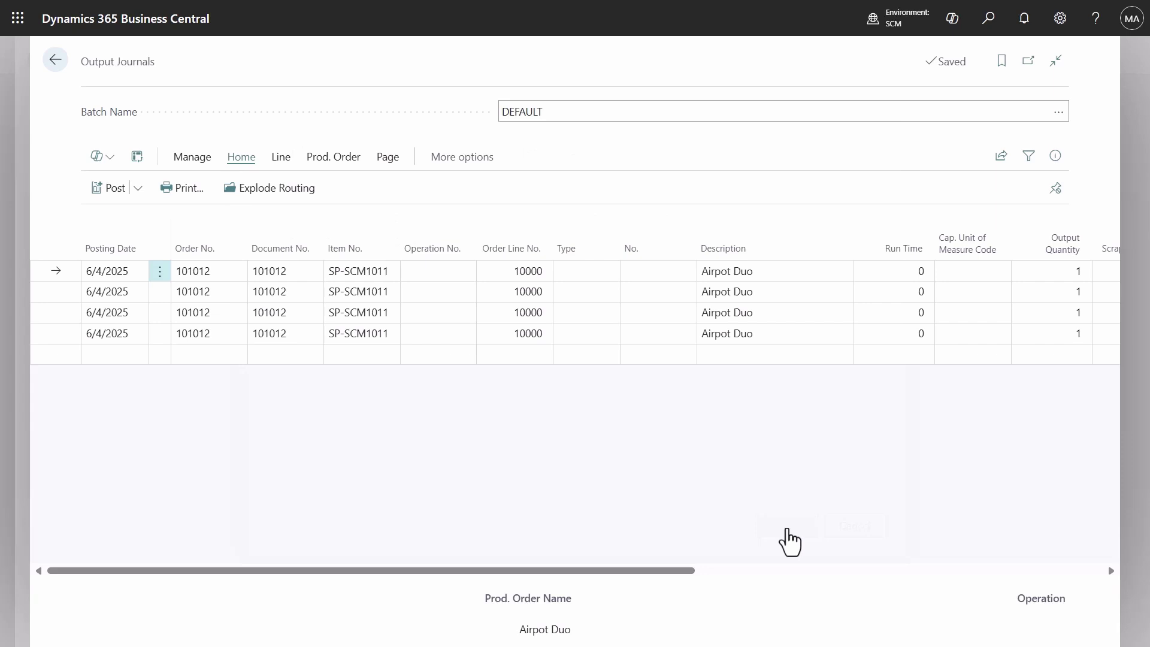
pyautogui.moveTo(638, 570); pyautogui.dragTo(1062, 612)
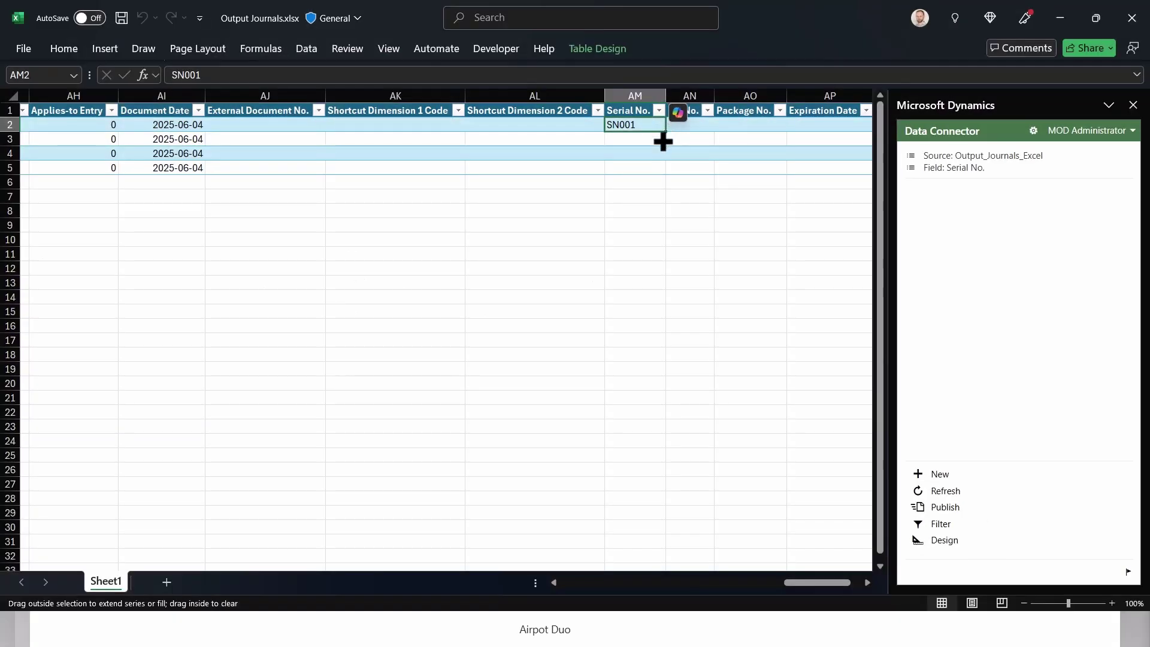
# - Fill serial numbers SN002–SN004 down column AM in Excel and publish them to Business Central
pyautogui.moveTo(662, 174); pyautogui.dragTo(662, 175)
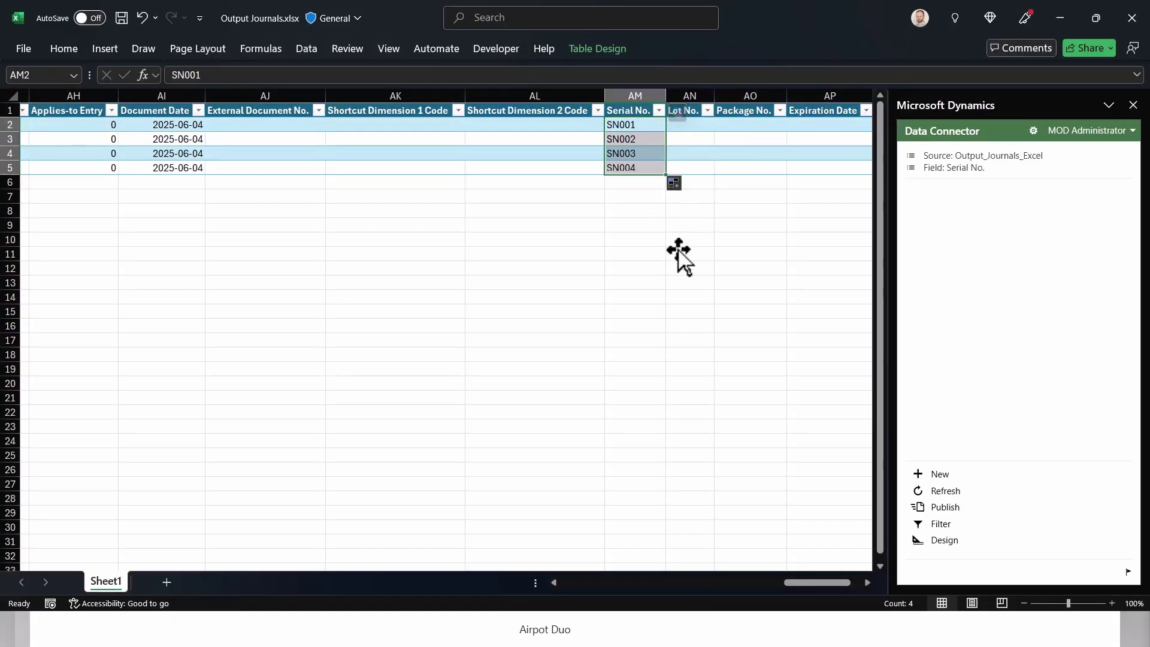
pyautogui.click(955, 514)
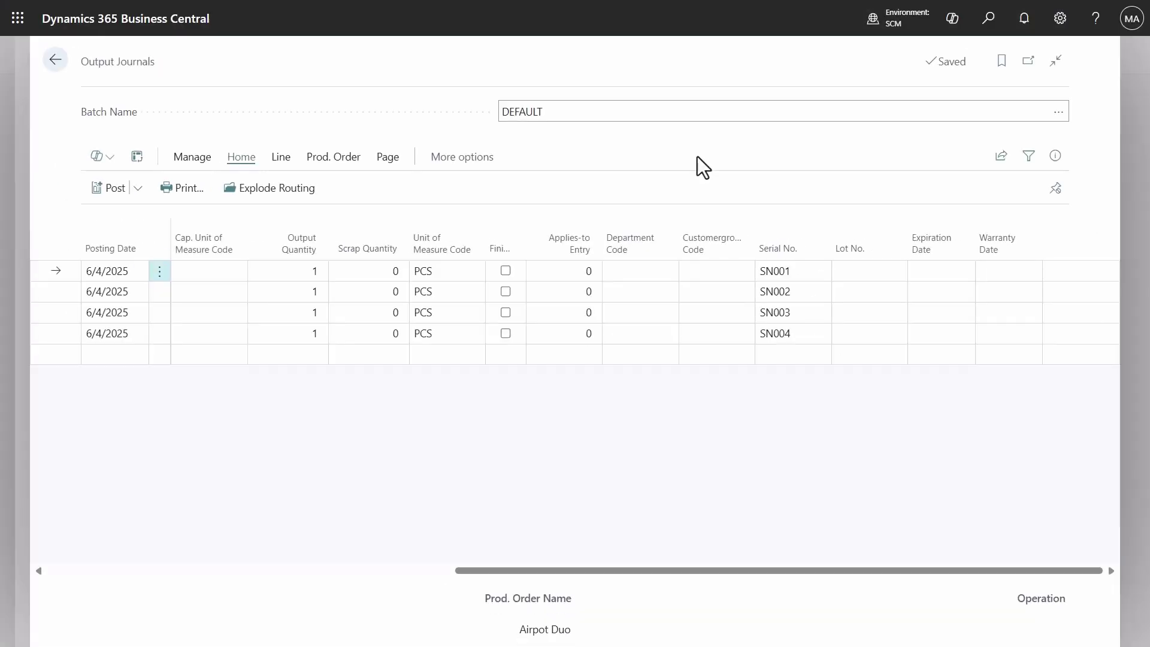
# - Post the output journal and preview order 101012's four serial-number barcode labels
pyautogui.click(109, 189)
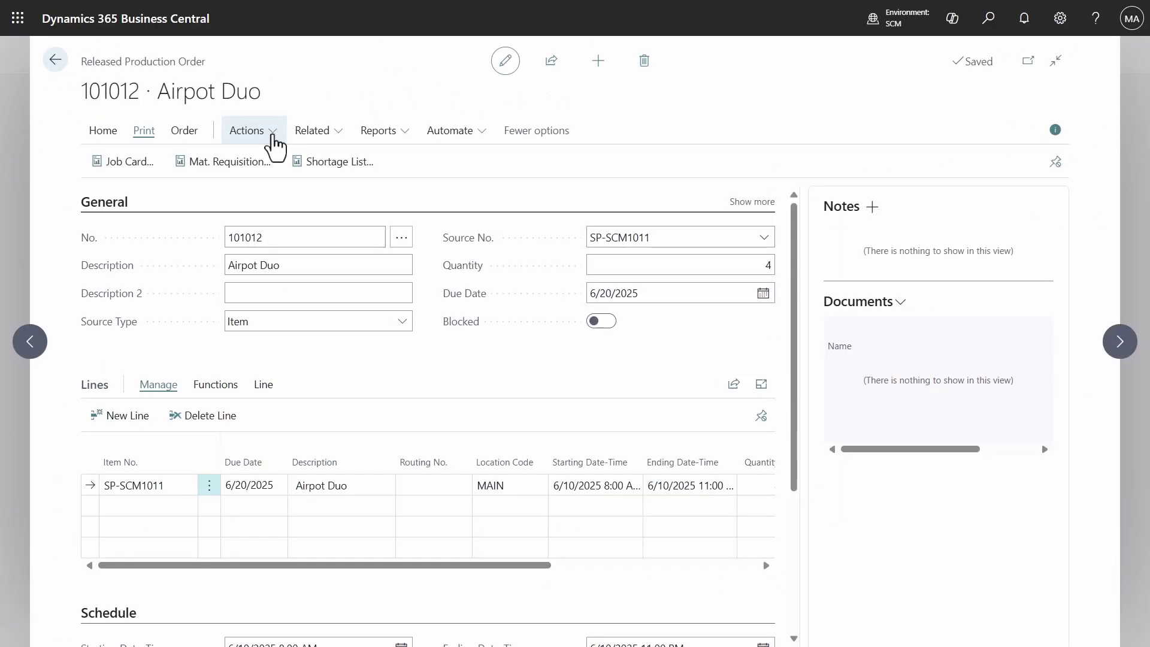
pyautogui.click(271, 136)
pyautogui.moveTo(303, 217)
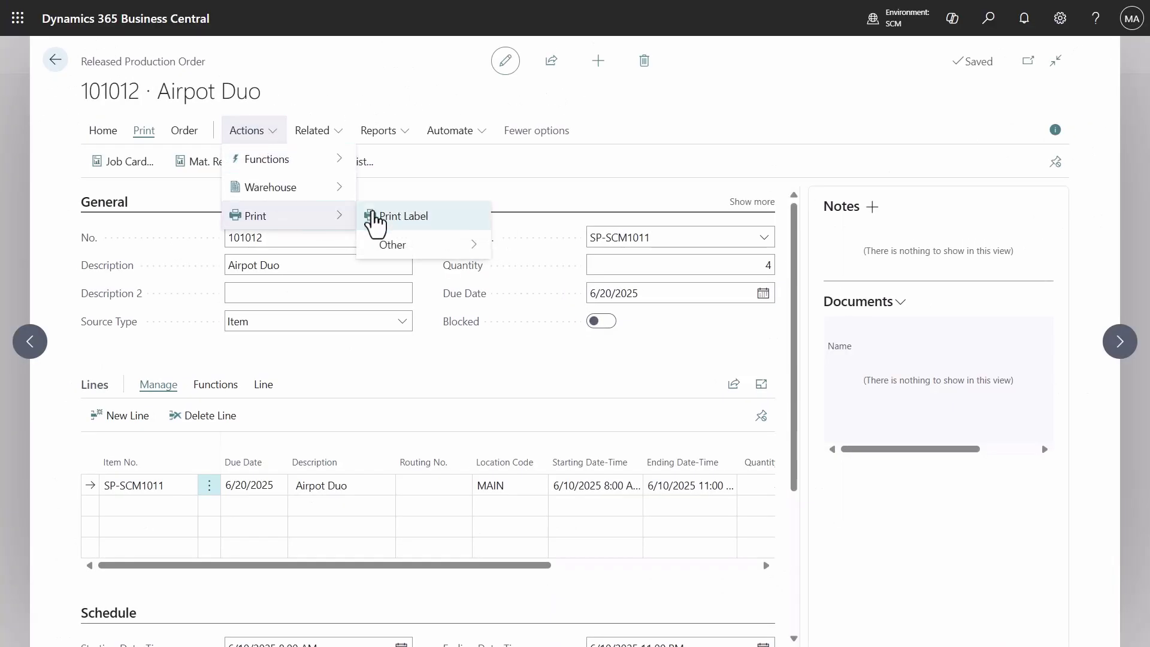
pyautogui.click(411, 228)
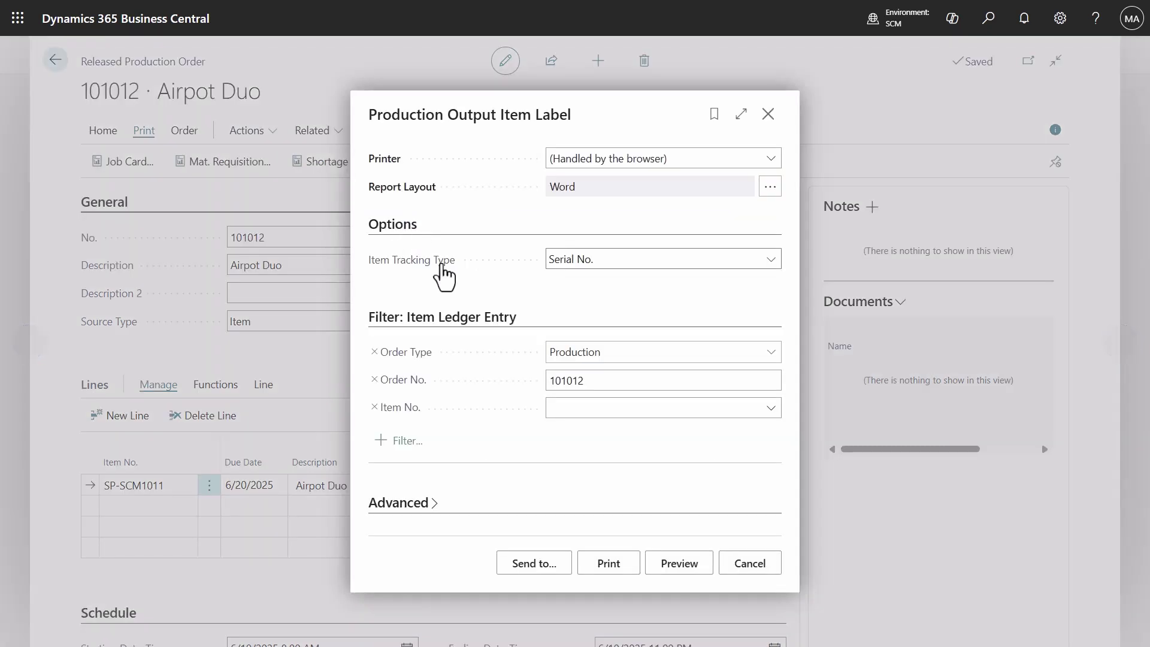
pyautogui.click(673, 564)
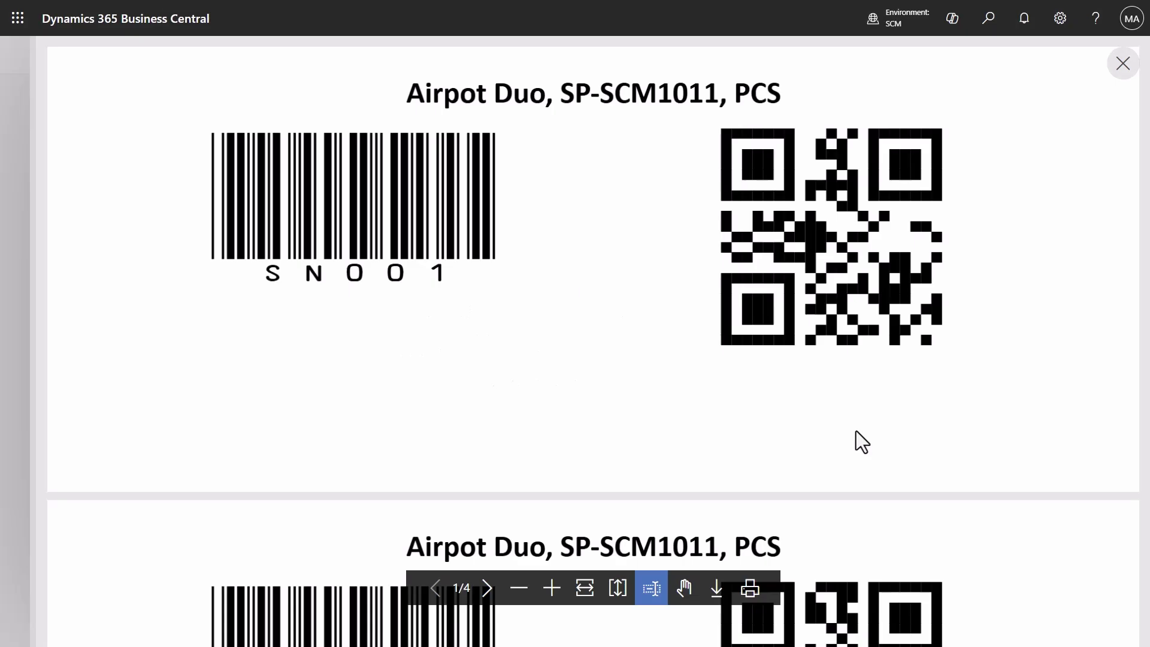
pyautogui.scroll(-3, 858, 437)
pyautogui.scroll(-1, 856, 430)
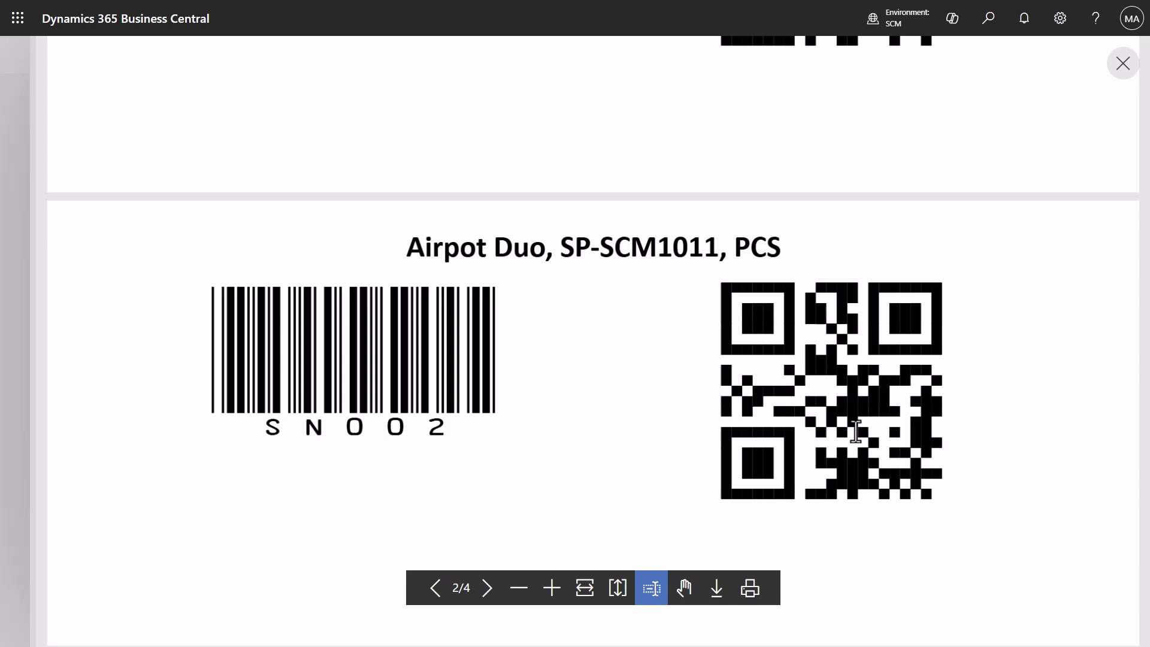